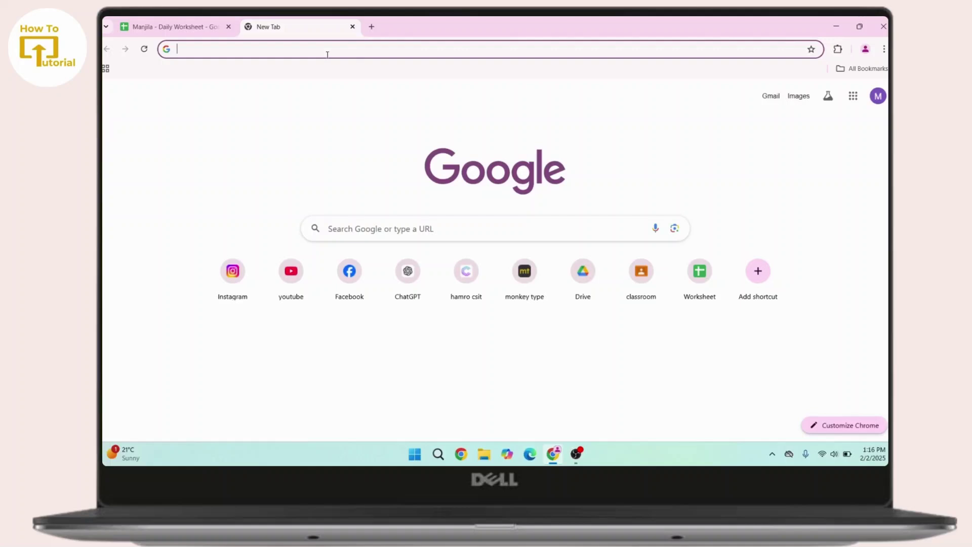
Step: Search the web for Bank of America and open its official website
type("ban")
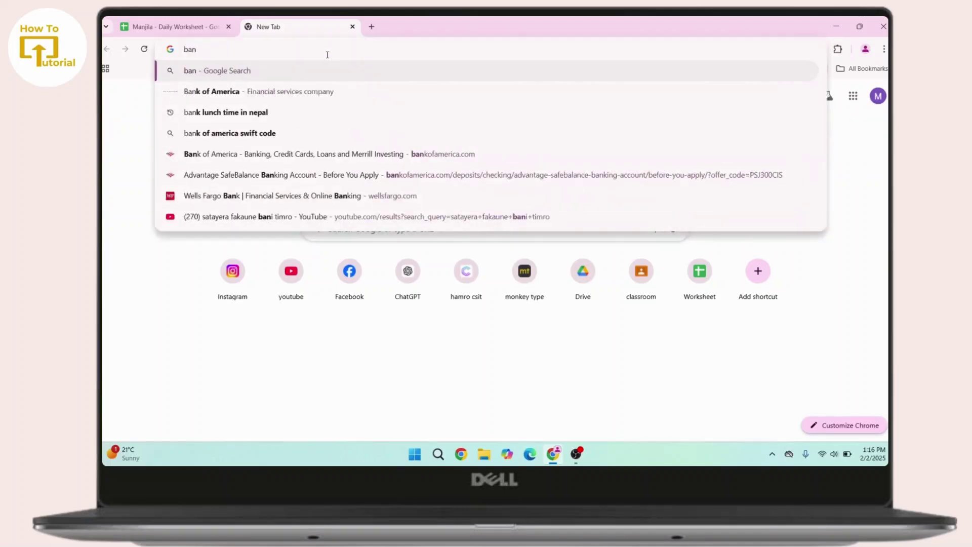
left_click(193, 93)
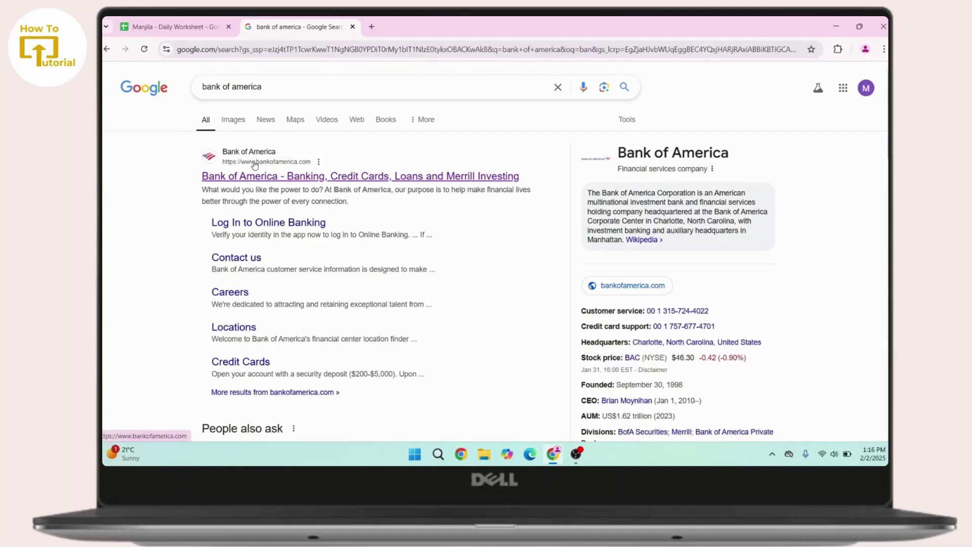
left_click(263, 177)
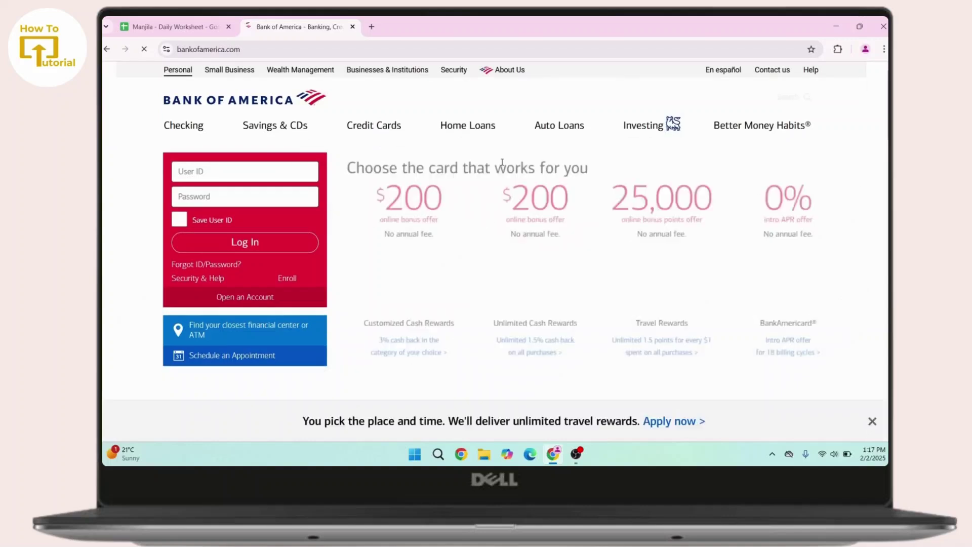
Step: Start opening an account from the Bank of America home page
scroll(486, 209, "down", 2)
scroll(485, 209, "up", 2)
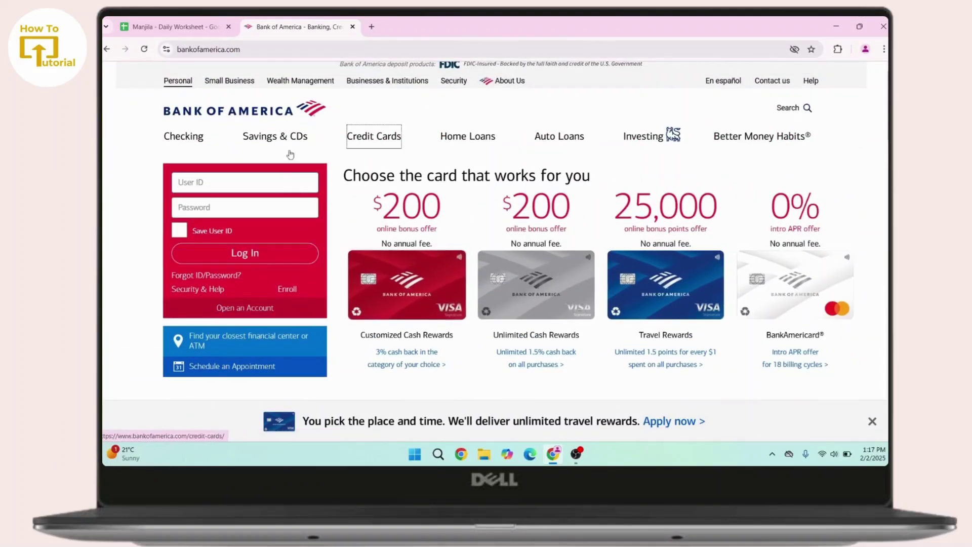
left_click(235, 310)
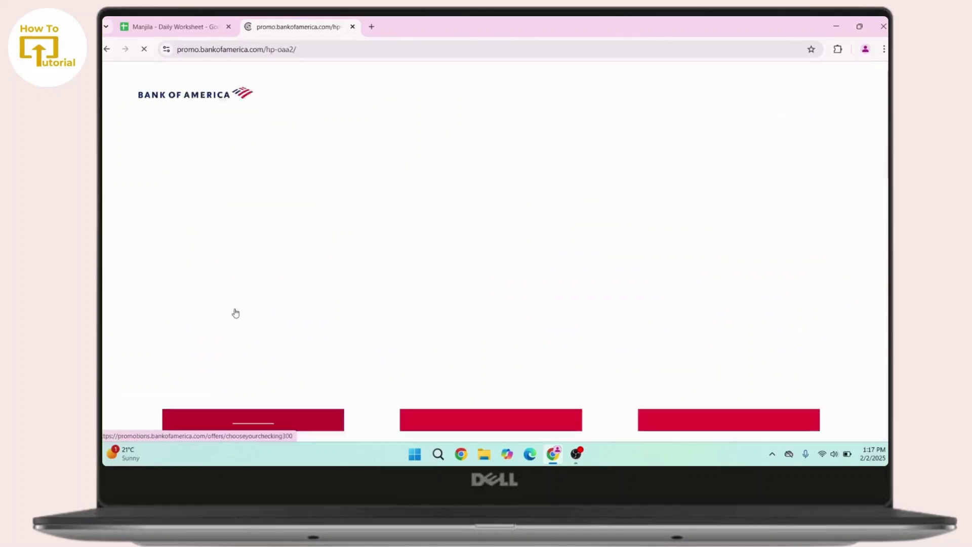
Step: Look through the product categories and get started with Checking & Savings
scroll(375, 274, "down", 4)
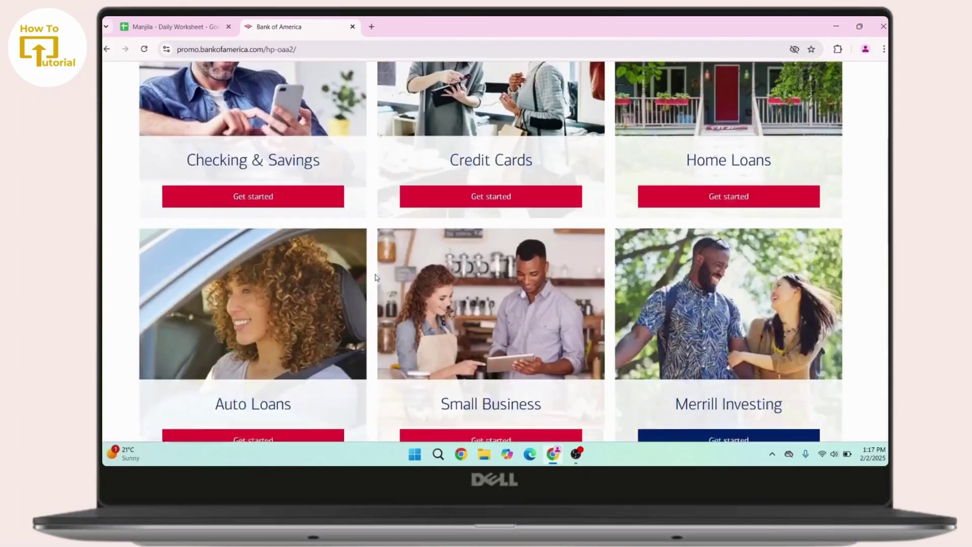
scroll(375, 275, "up", 4)
scroll(375, 276, "down", 3)
scroll(375, 277, "down", 6)
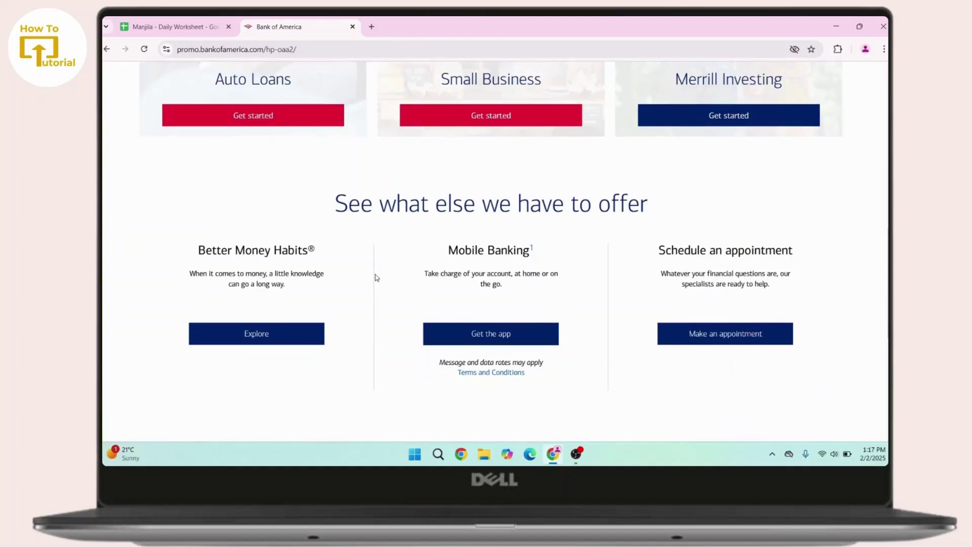
scroll(376, 277, "up", 9)
scroll(375, 277, "down", 5)
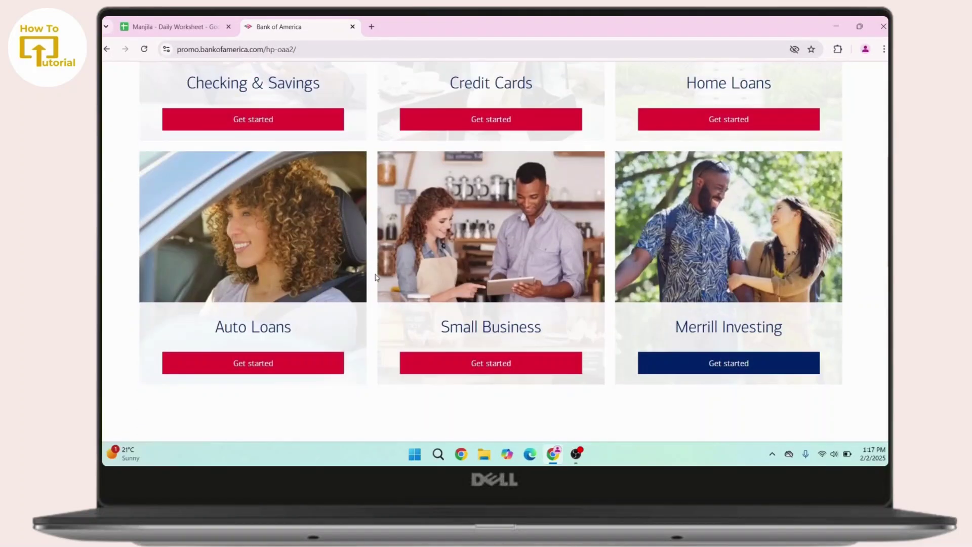
scroll(375, 277, "up", 3)
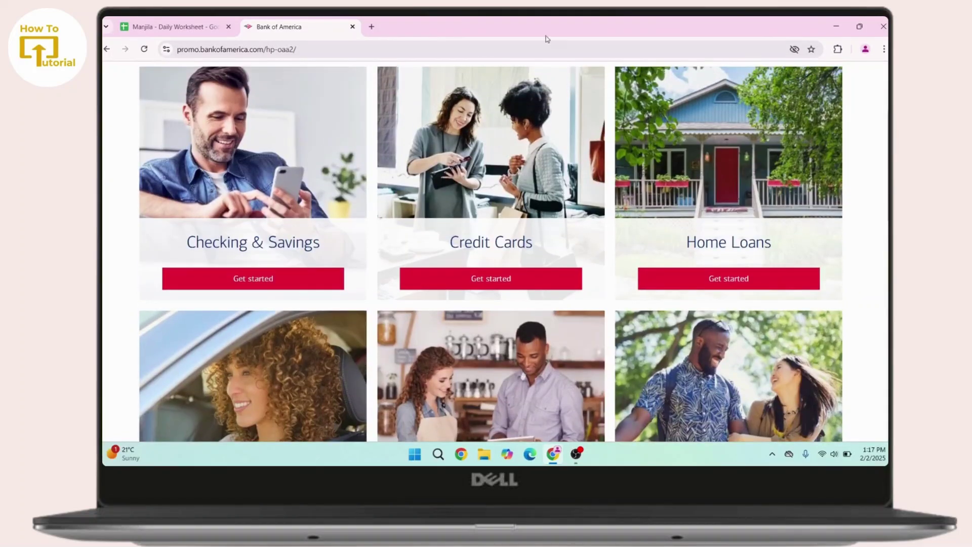
left_click(250, 282)
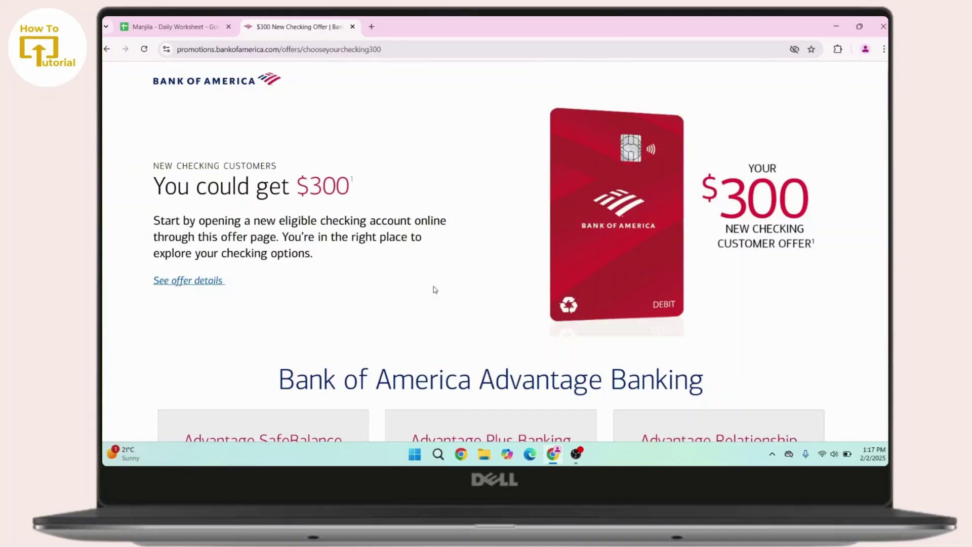
Step: Compare the Advantage Banking accounts and open an account of the Advantage SafeBalance Banking type
scroll(435, 289, "down", 5)
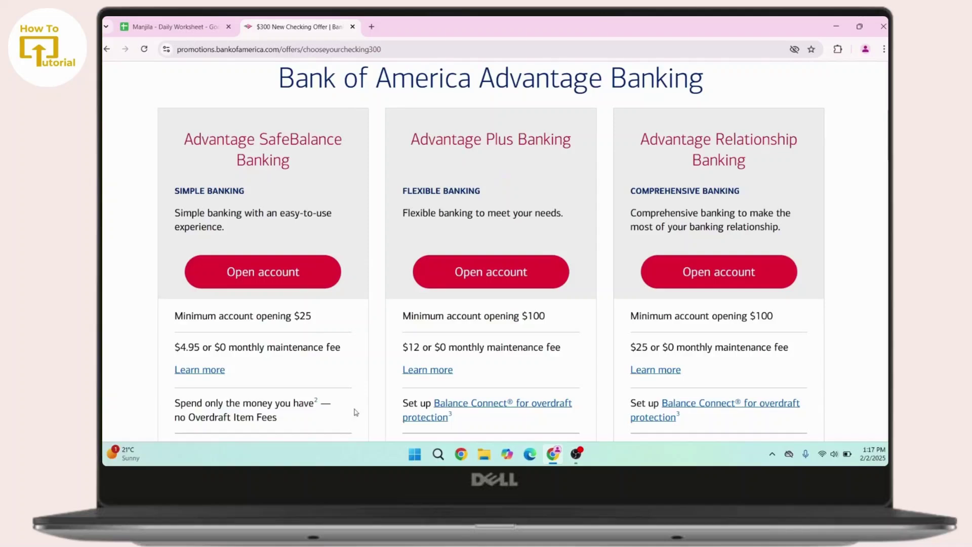
scroll(288, 364, "down", 2)
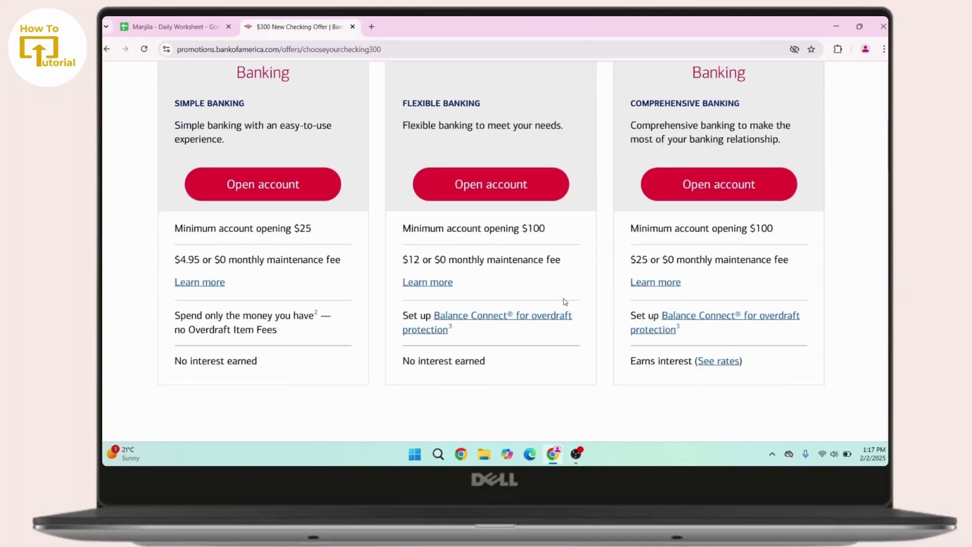
scroll(564, 302, "up", 3)
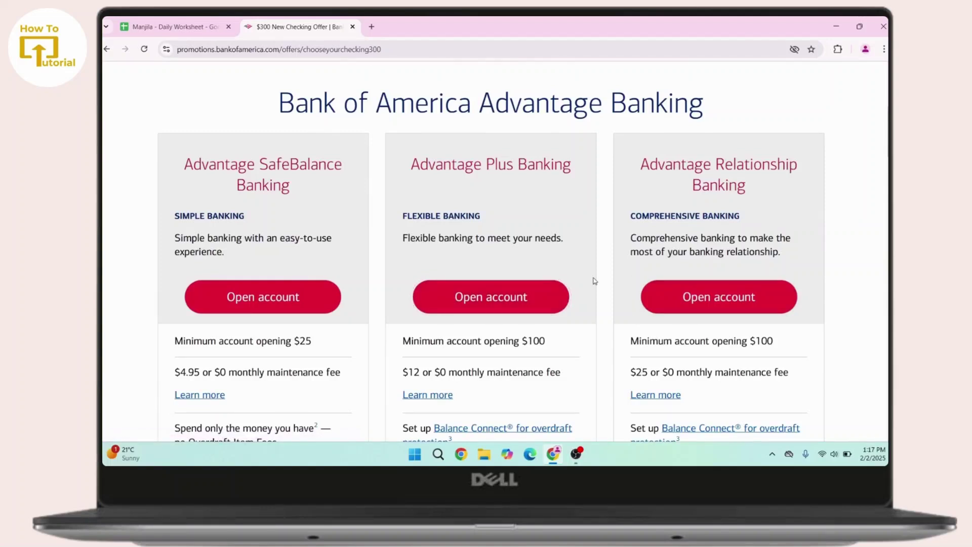
left_click(270, 307)
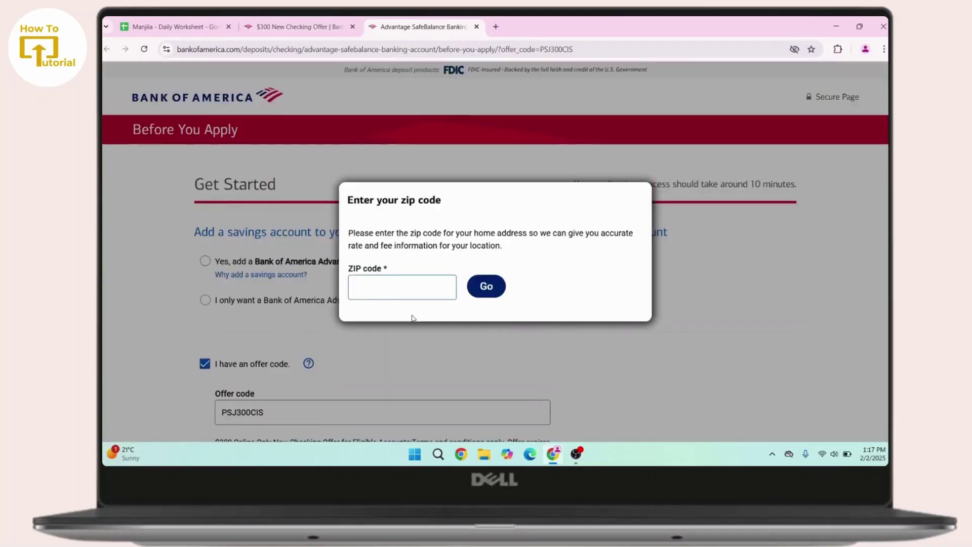
Step: Submit the home ZIP code and choose JONES, GA as the county
type("31217")
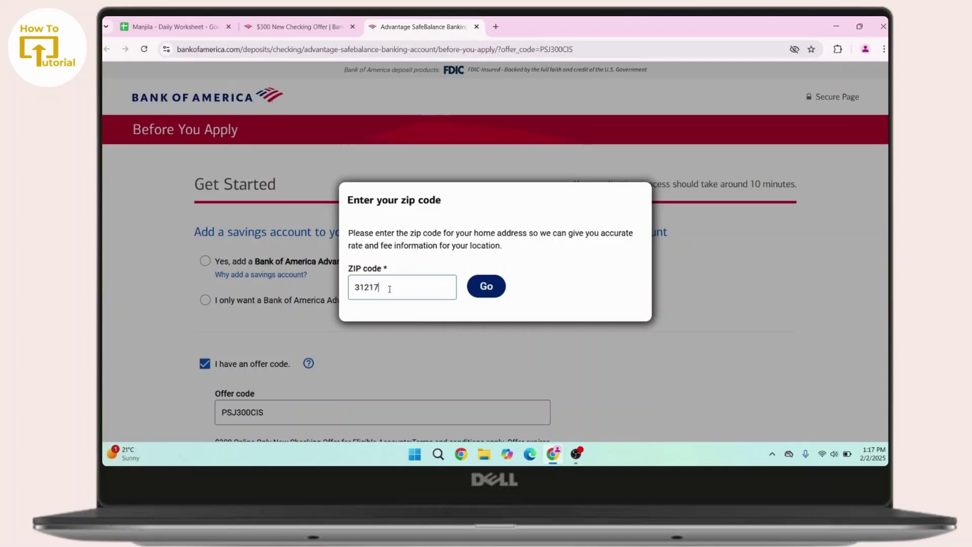
left_click(489, 287)
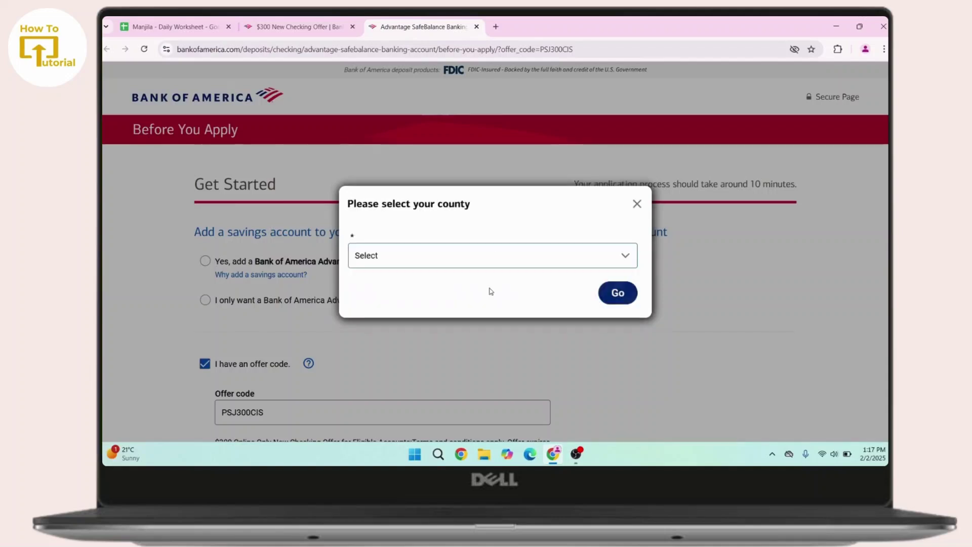
left_click(615, 255)
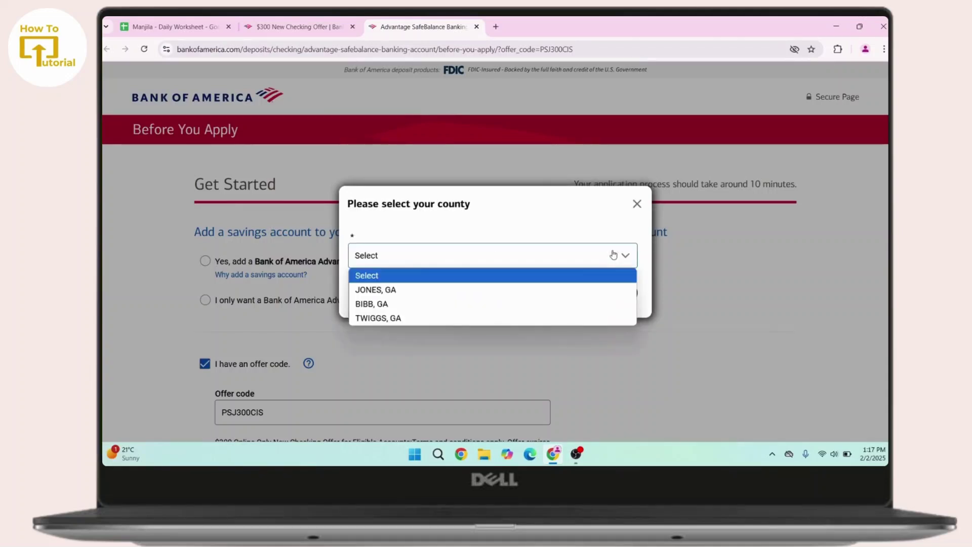
left_click(390, 290)
left_click(616, 294)
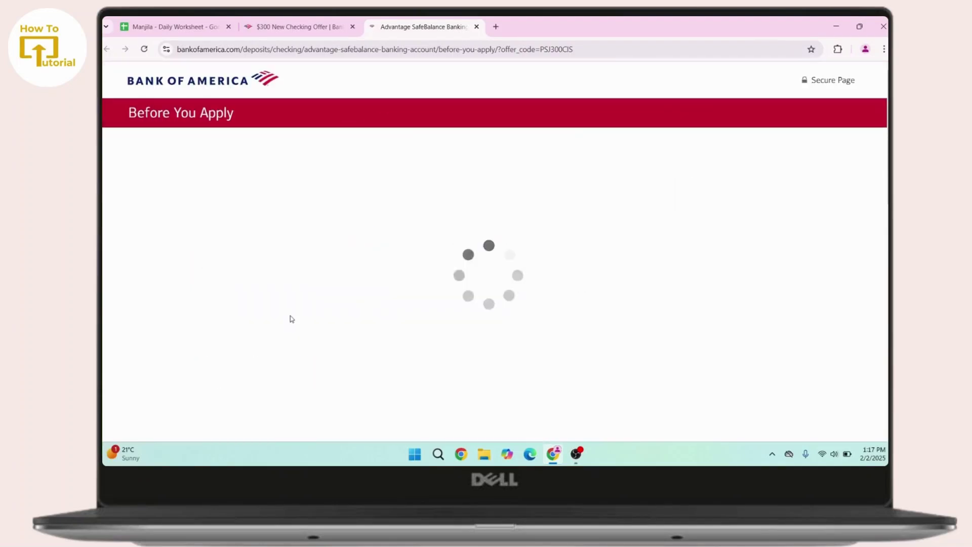
Step: Review the savings account and offer code options, and go to the application
scroll(301, 251, "down", 2)
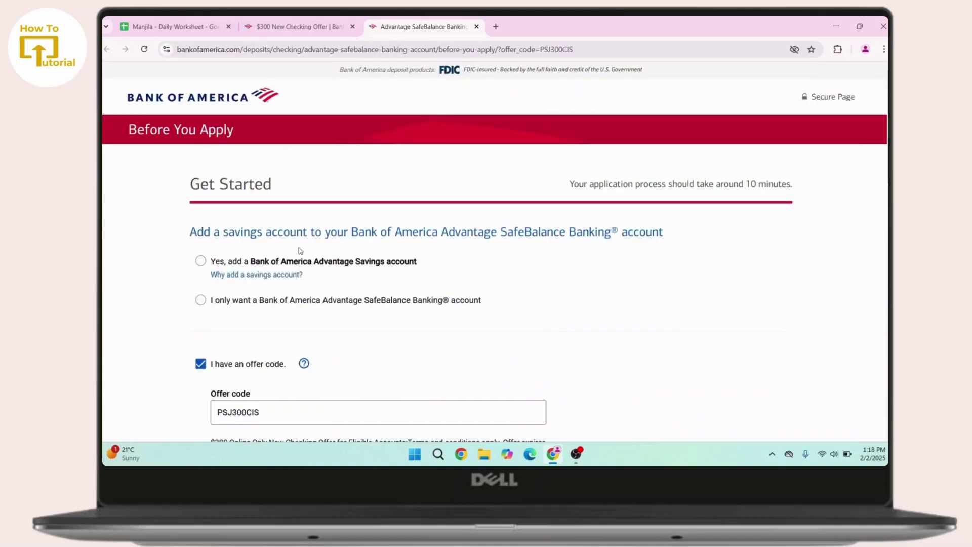
scroll(300, 251, "down", 2)
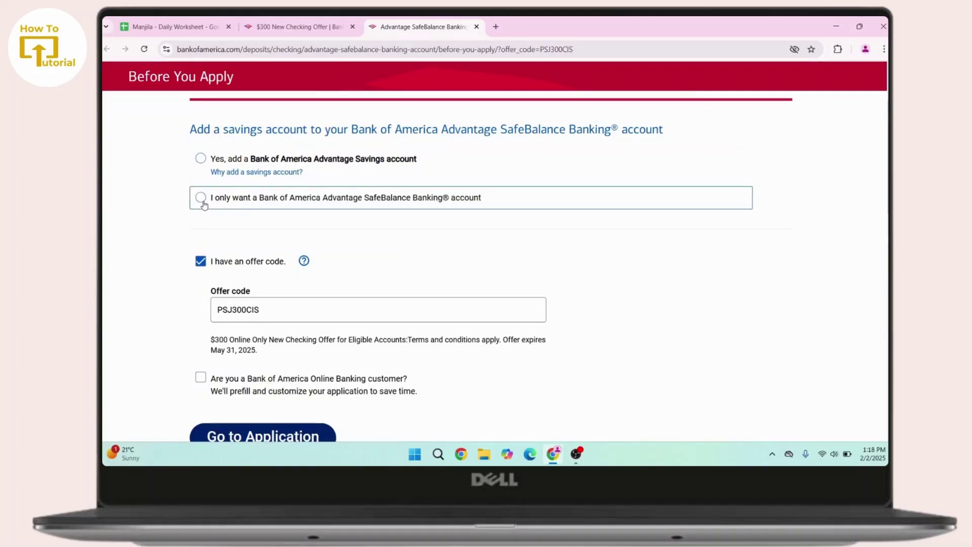
scroll(204, 204, "down", 3)
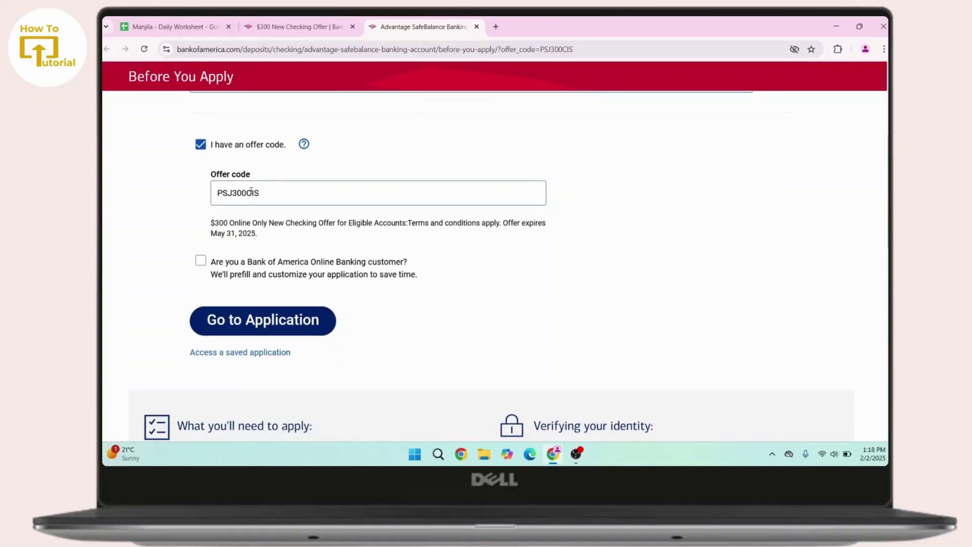
scroll(250, 192, "down", 2)
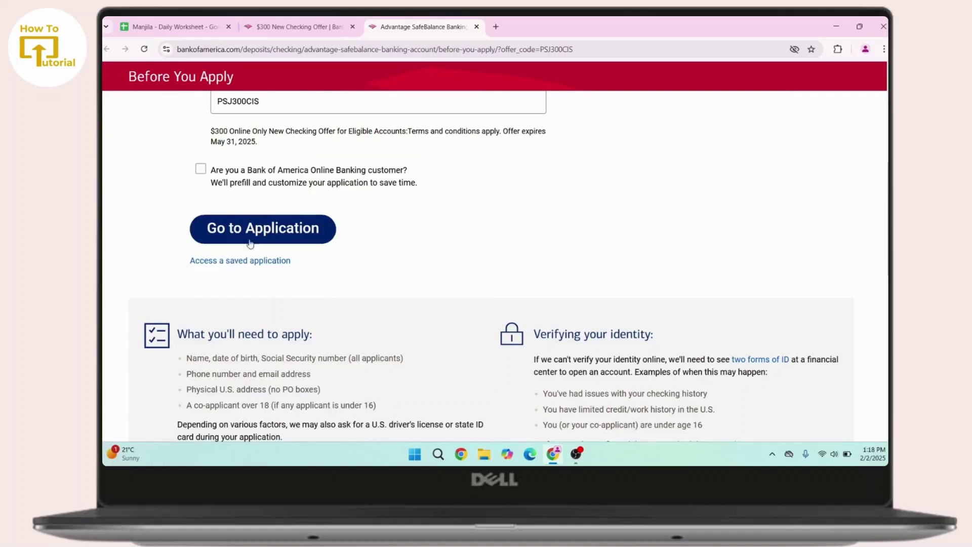
left_click(218, 236)
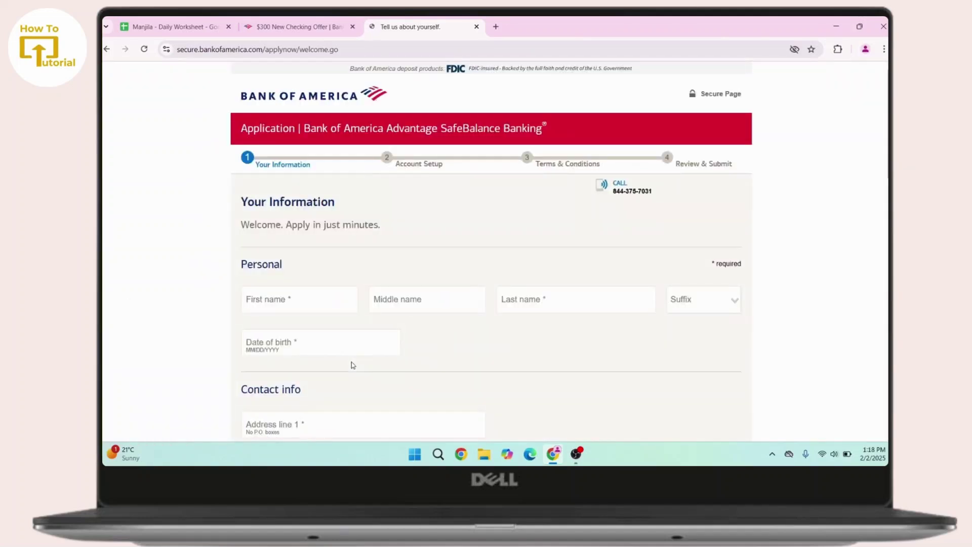
Step: Examine the application's Personal section, checking the first name, middle name, last name and date of birth fields
scroll(353, 365, "down", 2)
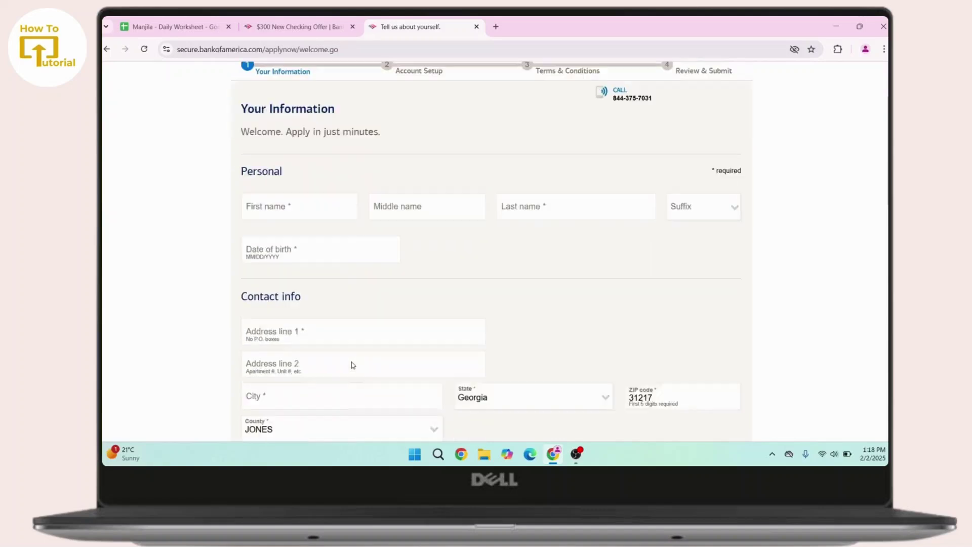
scroll(353, 365, "up", 2)
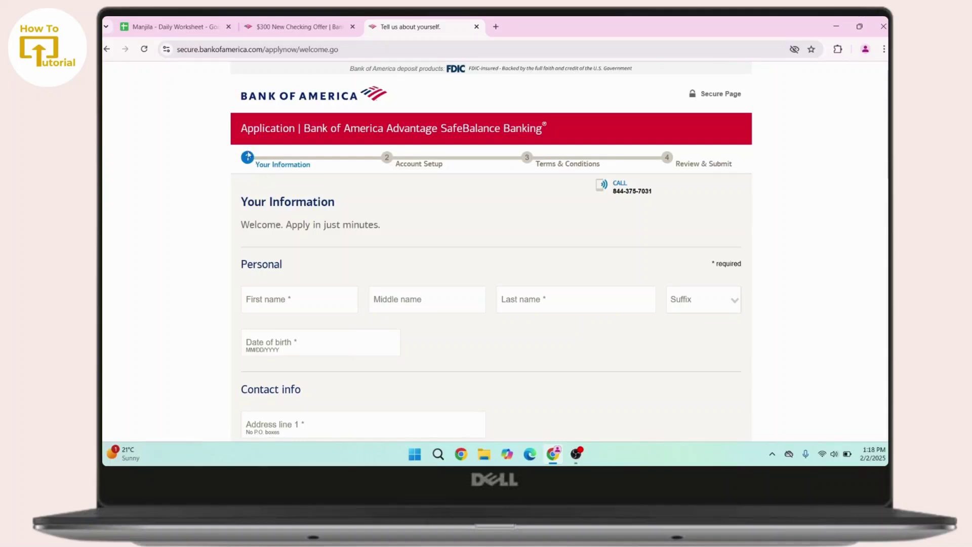
scroll(293, 287, "down", 2)
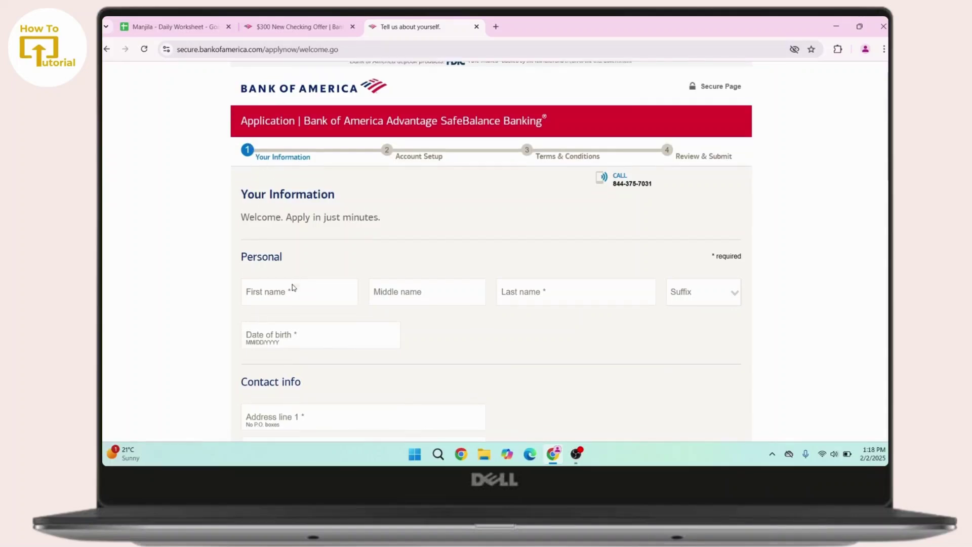
left_click(285, 195)
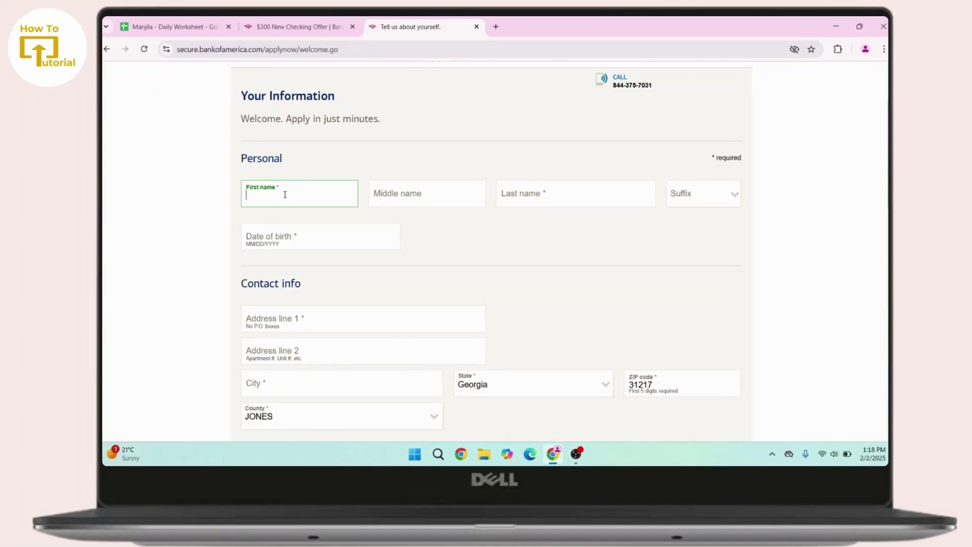
left_click(452, 192)
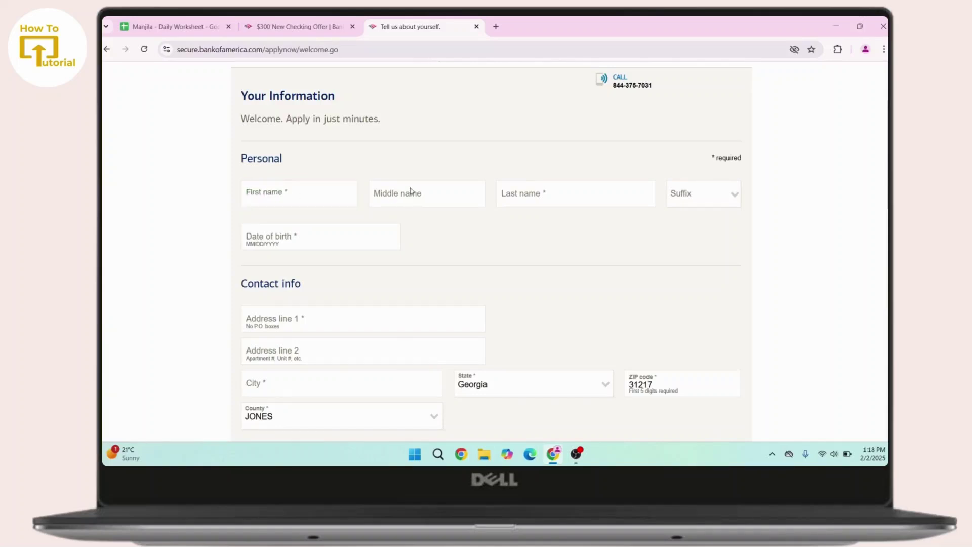
left_click(510, 193)
scroll(512, 196, "down", 2)
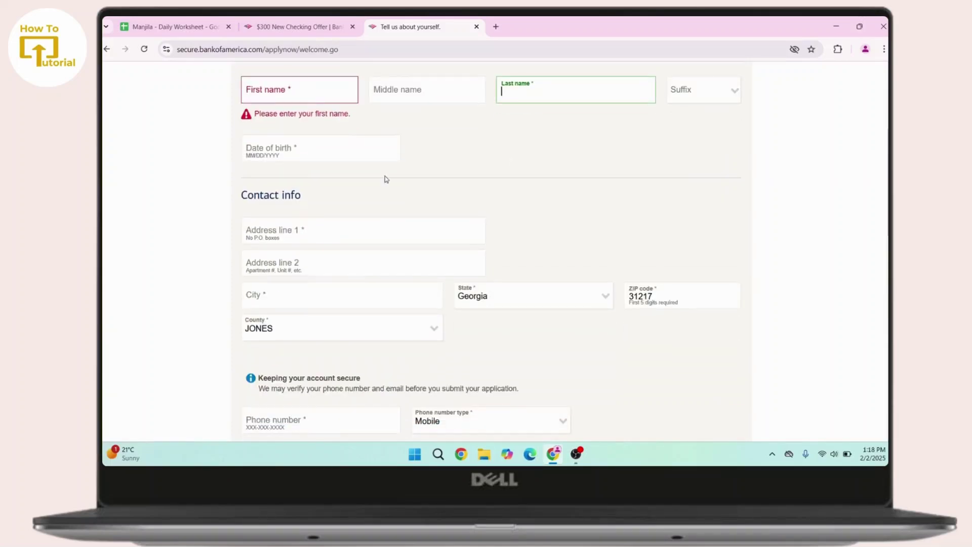
left_click(280, 157)
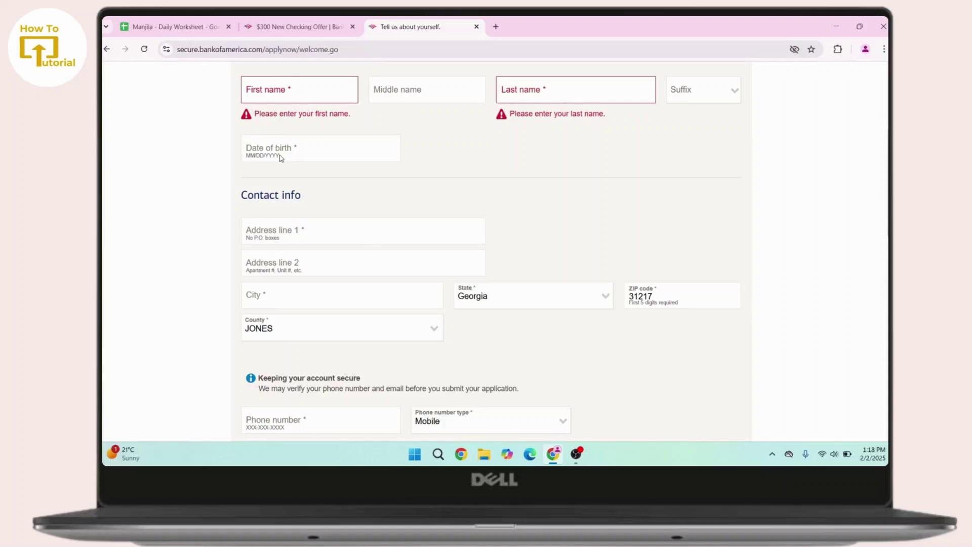
Step: Examine the contact, residency, employment and co-applicant sections of the application through to the Continue option
scroll(280, 157, "down", 2)
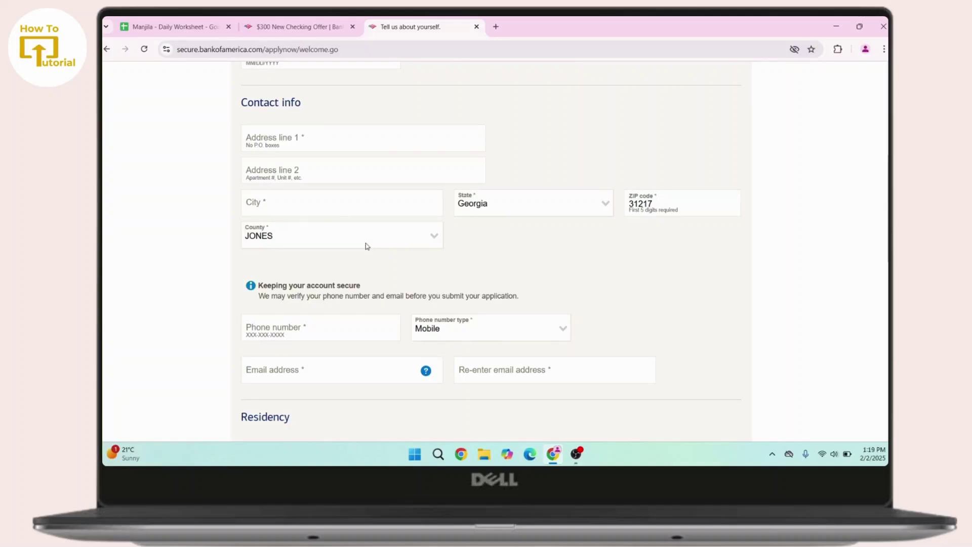
scroll(366, 246, "down", 3)
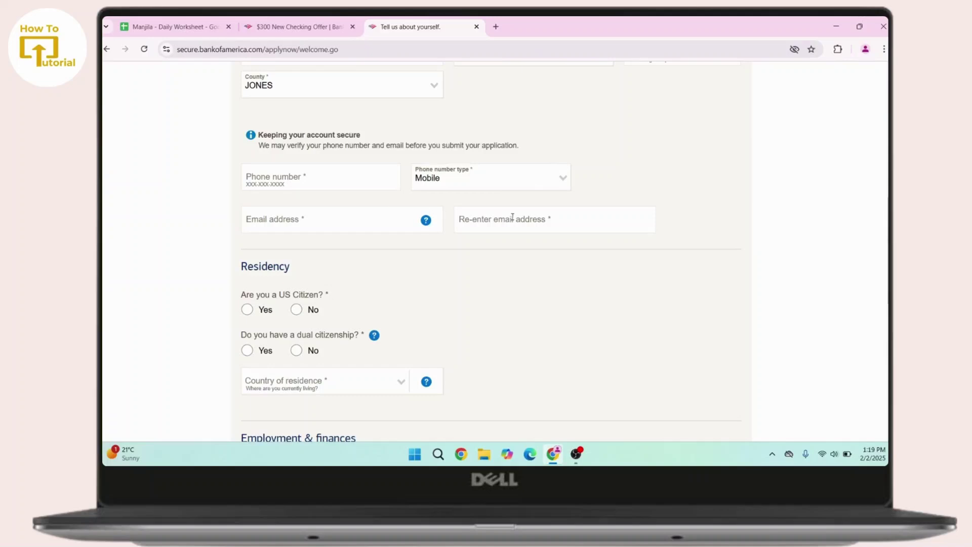
scroll(513, 217, "down", 3)
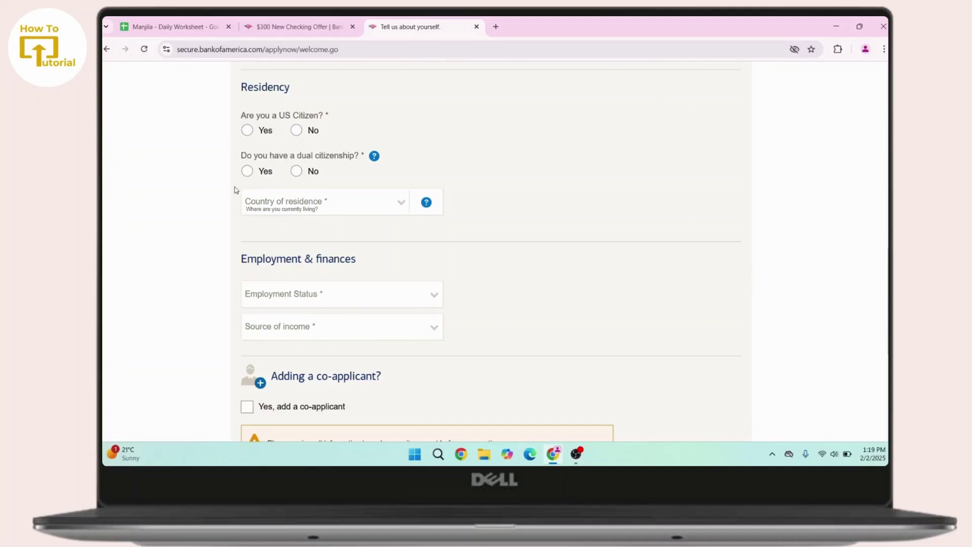
scroll(347, 280, "down", 5)
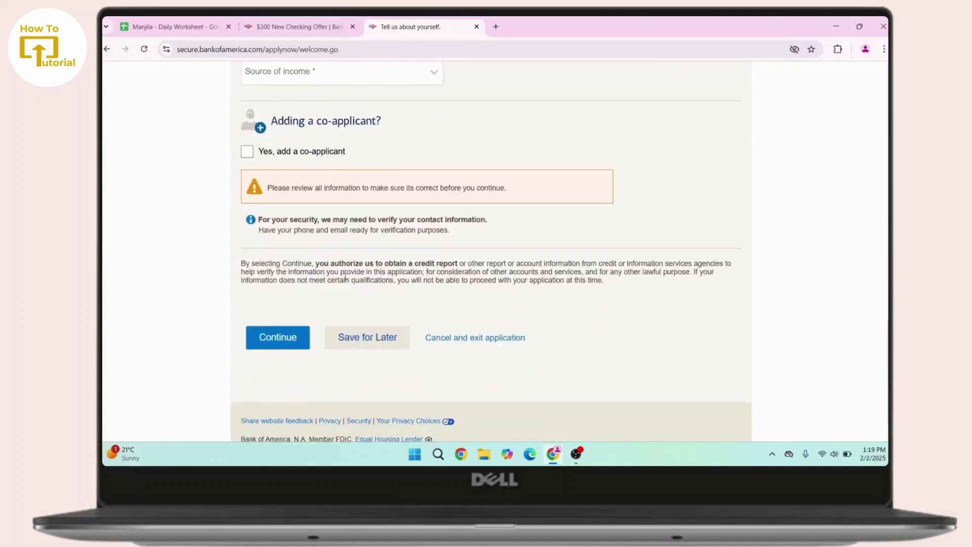
left_click(265, 348)
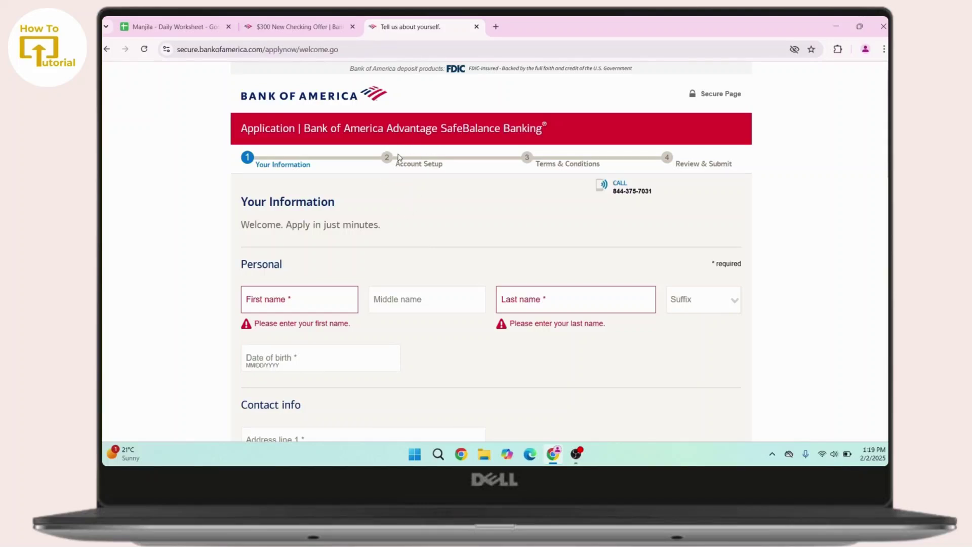
Step: Review the Your Information form down to the Continue option, and the application stages Account Setup, Terms & Conditions and Review & Submit
scroll(398, 157, "down", 20)
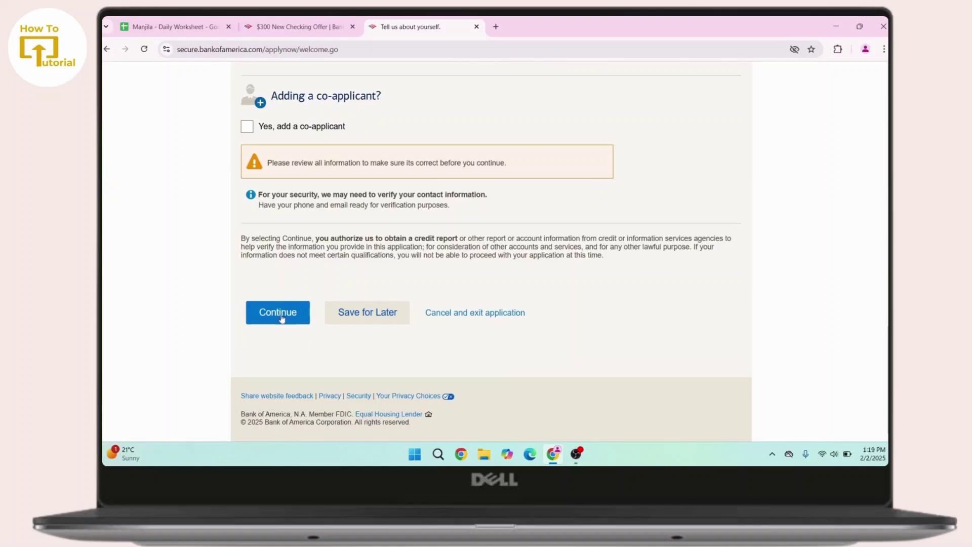
scroll(390, 231, "up", 20)
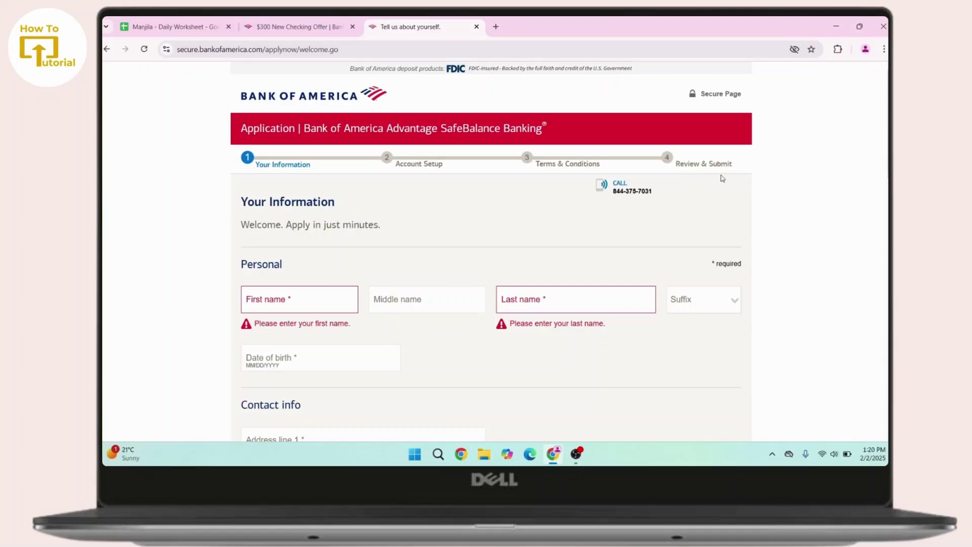
scroll(489, 296, "down", 15)
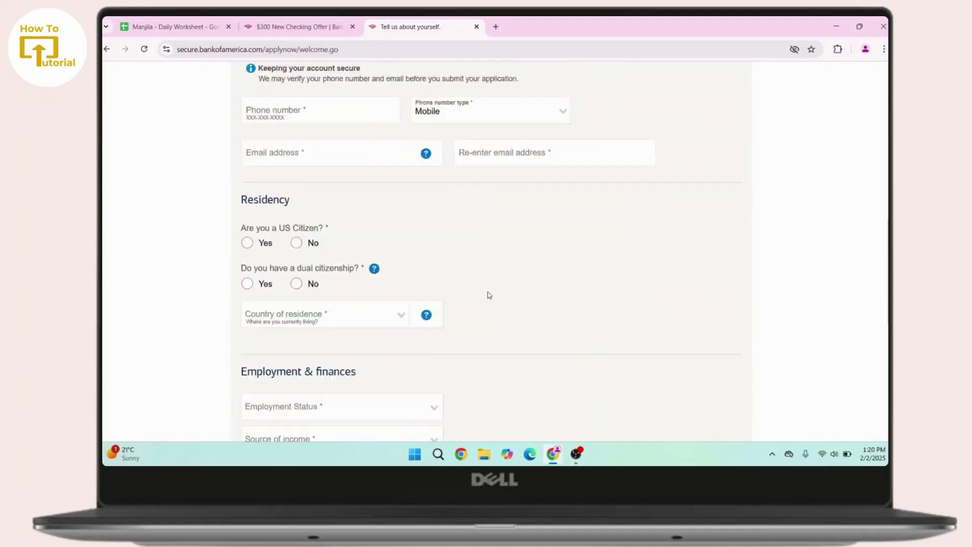
scroll(489, 296, "up", 10)
scroll(489, 295, "up", 5)
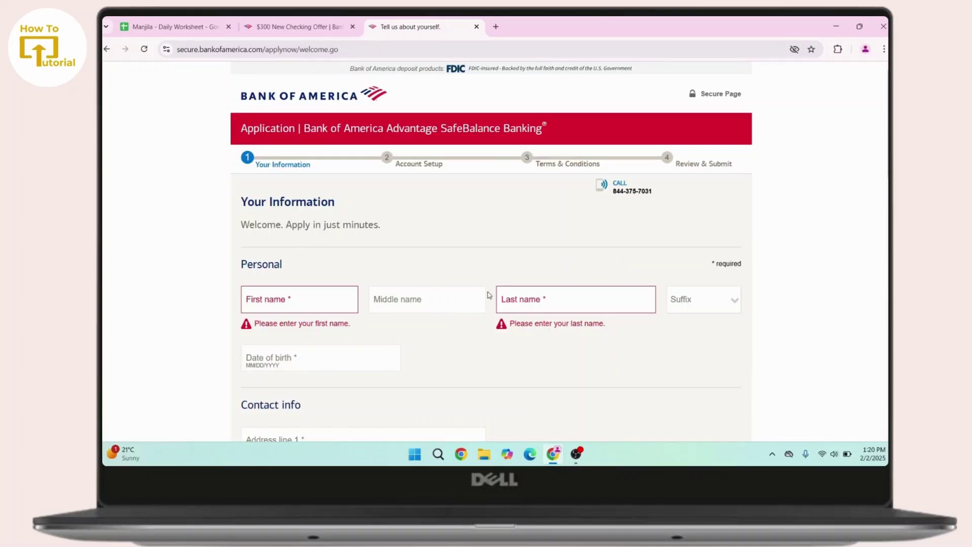
scroll(489, 295, "down", 10)
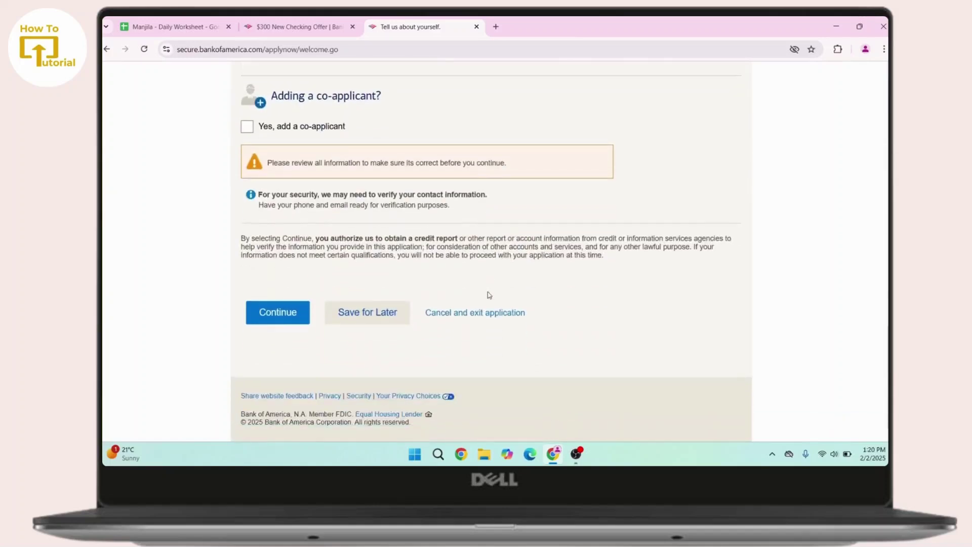
scroll(490, 295, "up", 6)
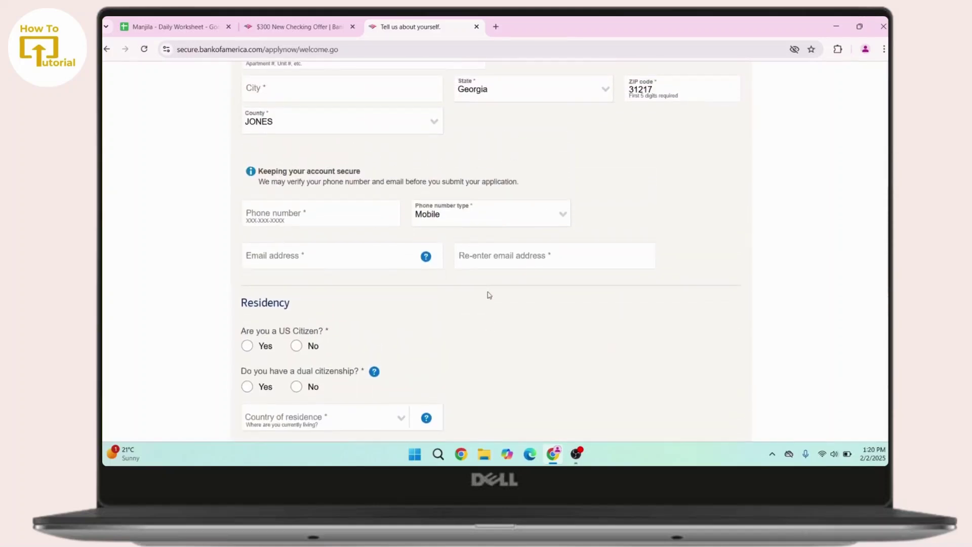